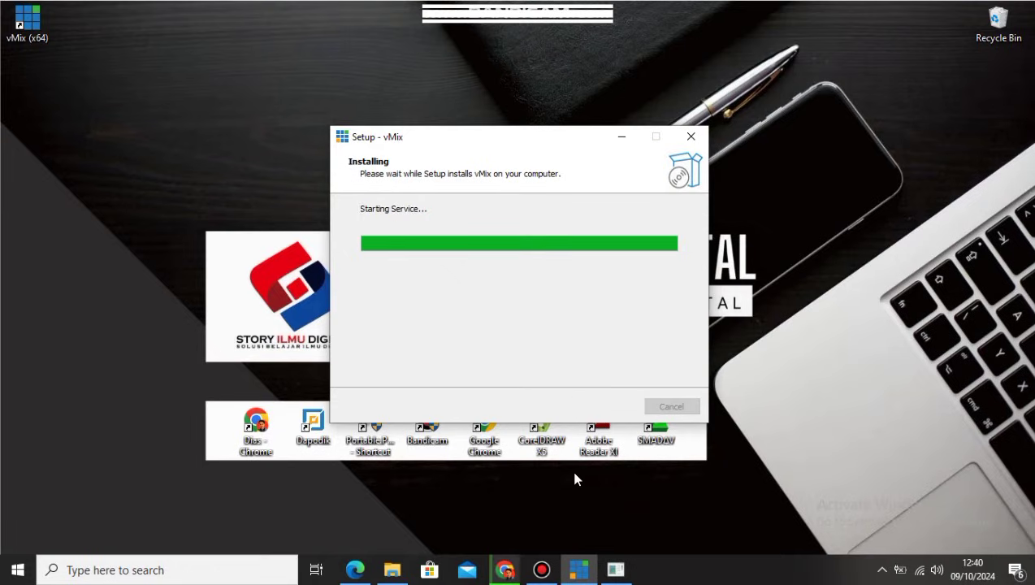
Let the installer reach the completion page, briefly showing and hiding the Bandicam recorder.
click(553, 567)
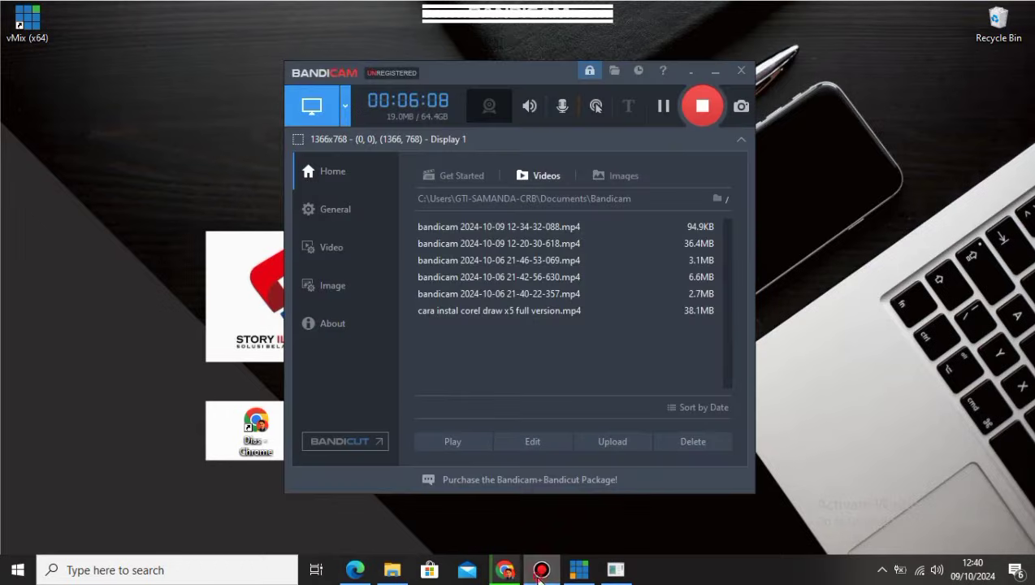
click(553, 566)
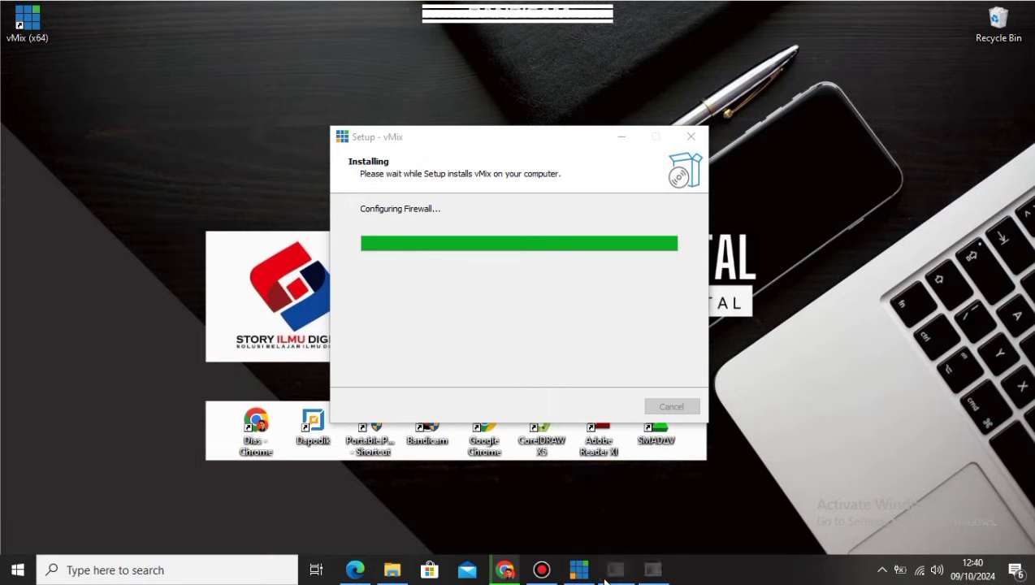
mouse_move(586, 575)
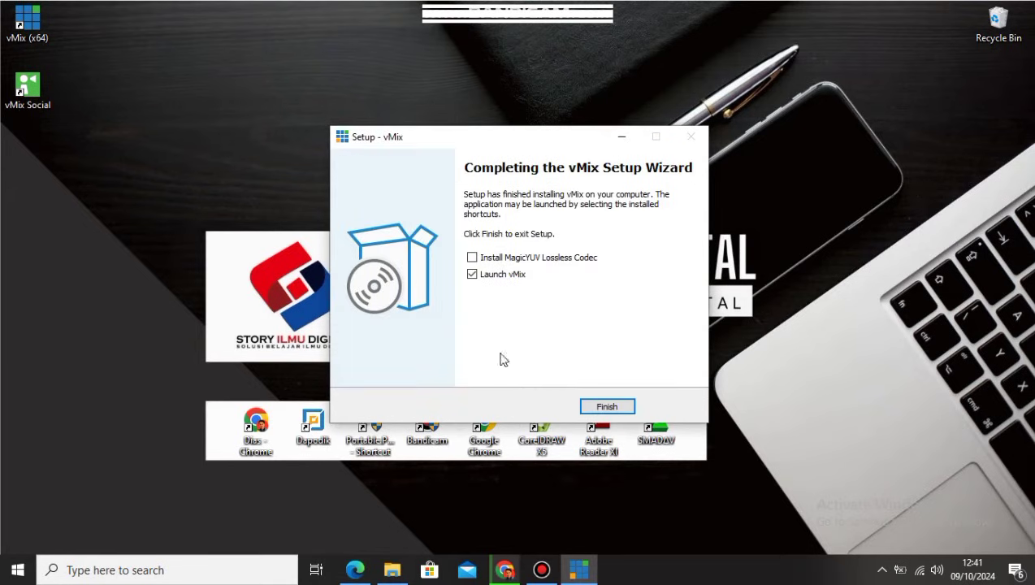
Finish the wizard to launch vMix, and minimize Chrome and Bandicam to reveal Registration.
click(607, 416)
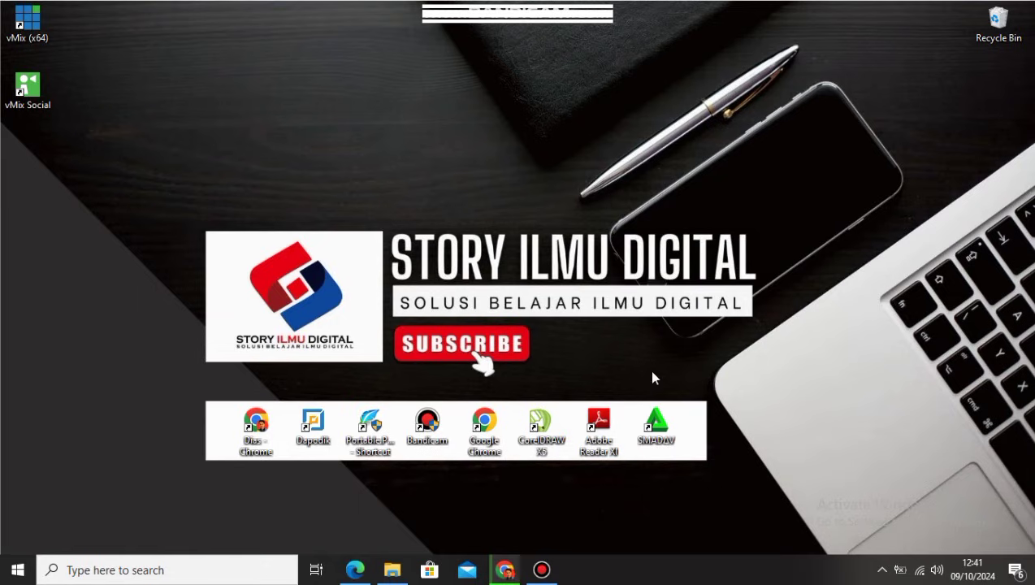
click(507, 572)
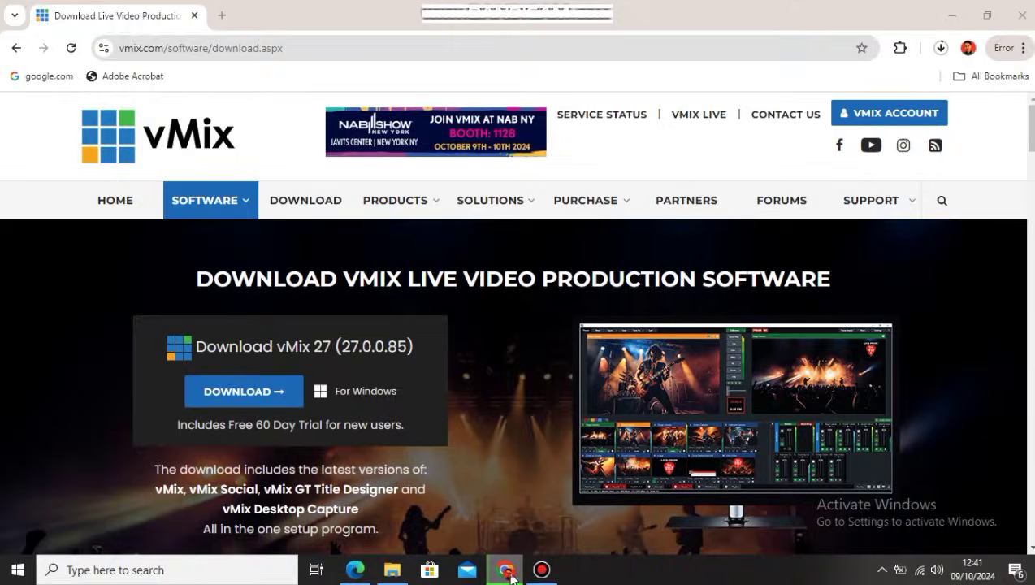
click(509, 572)
click(541, 570)
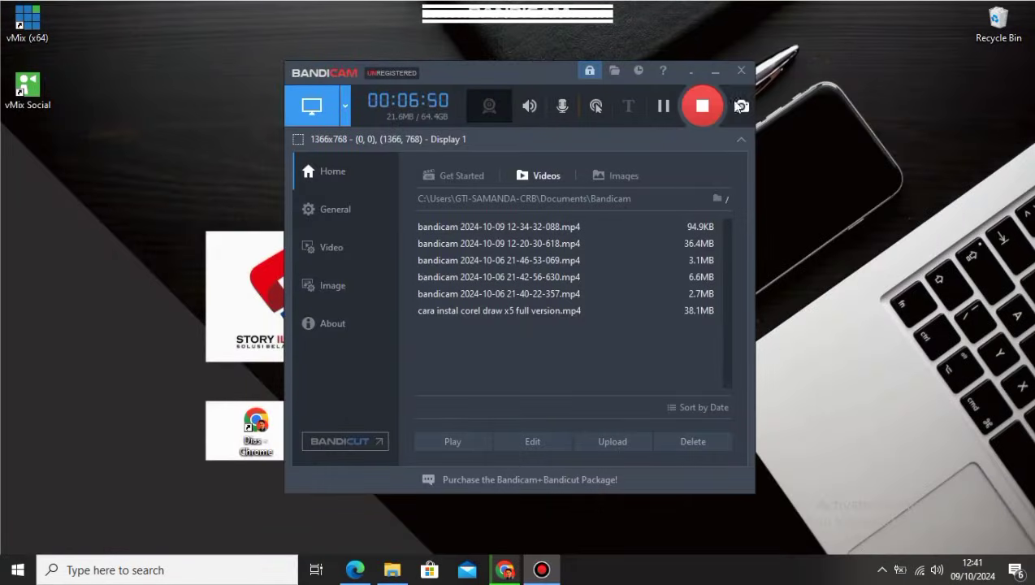
click(715, 71)
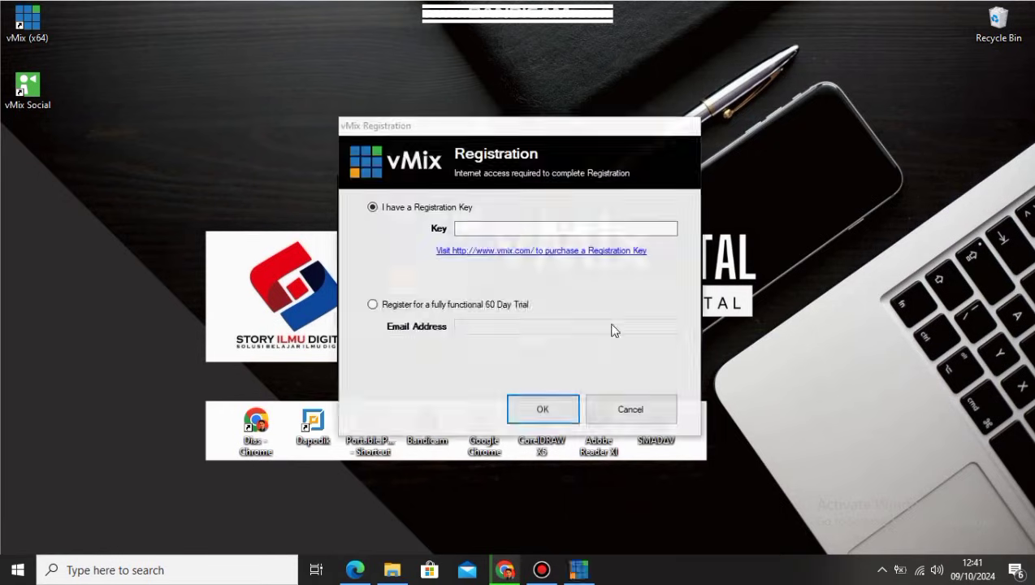
Choose the 60 Day Trial, enter your e-mail address, submit, then visit the trial web site.
click(373, 304)
click(473, 326)
text(D)
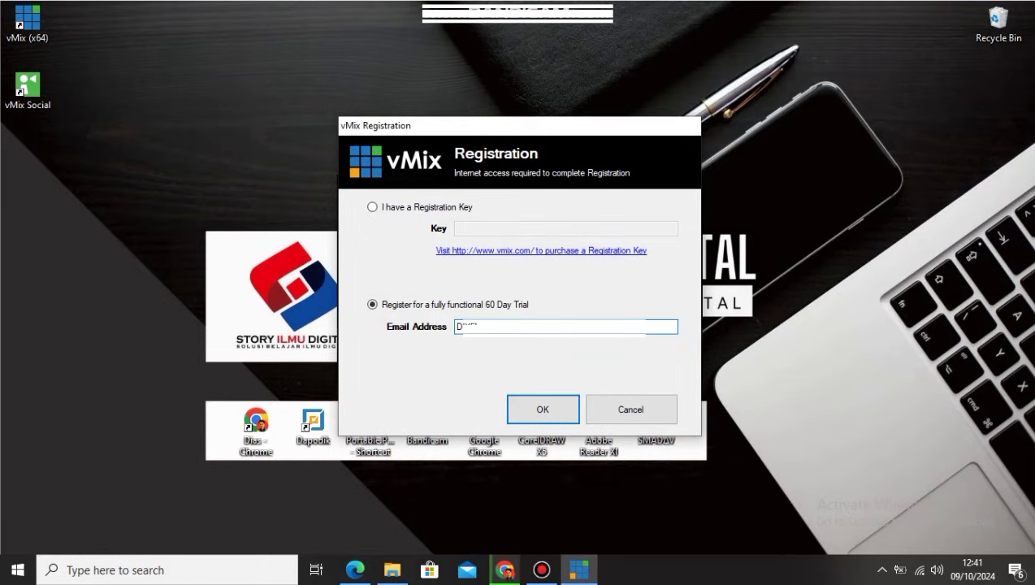
key(BackSpace)
key(BackSpace)
key(BackSpace)
key(BackSpace)
text(di)
click(537, 409)
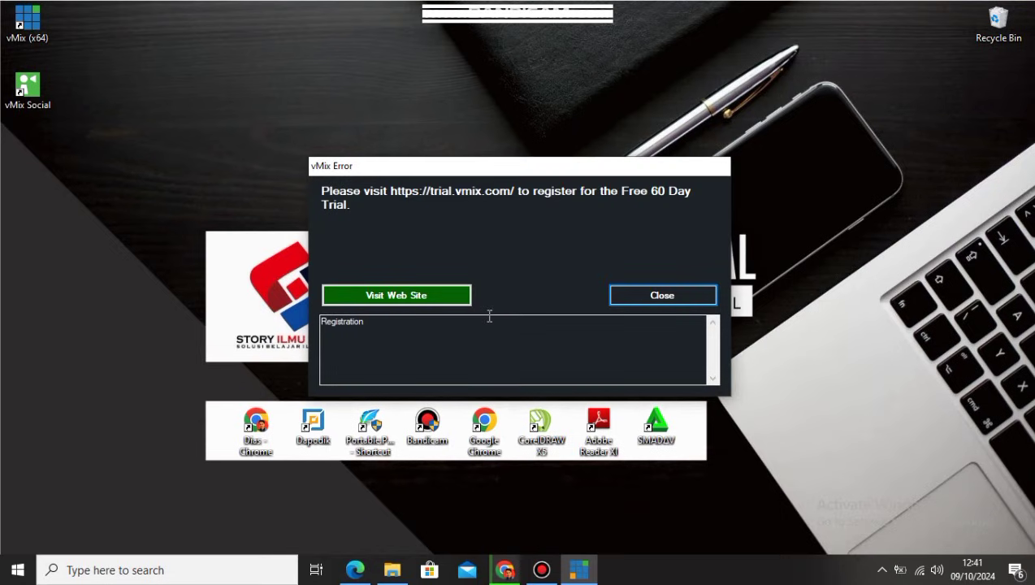
click(419, 295)
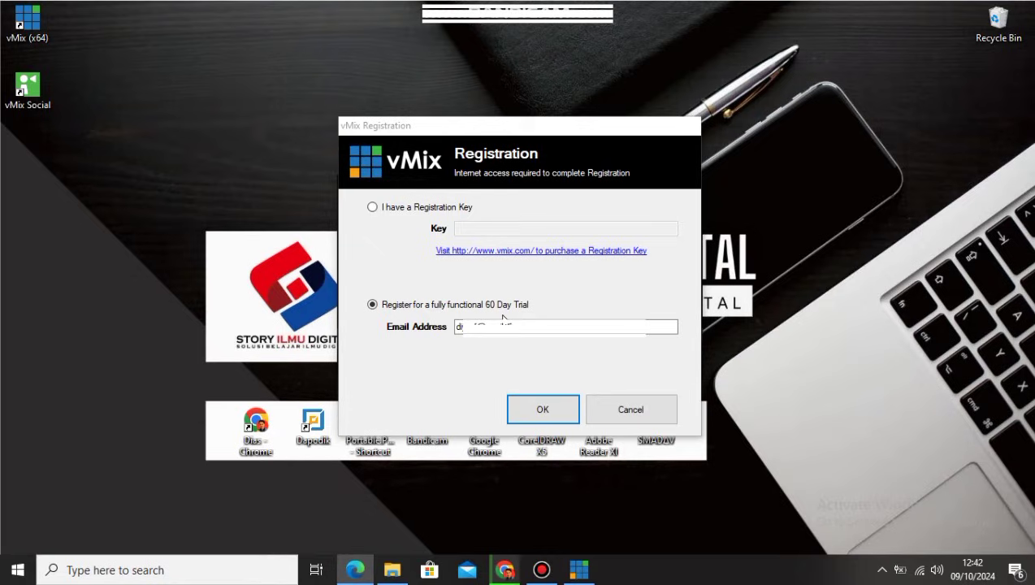
On the Edge trial registration page, set the phone country code to Indonesia.
click(355, 570)
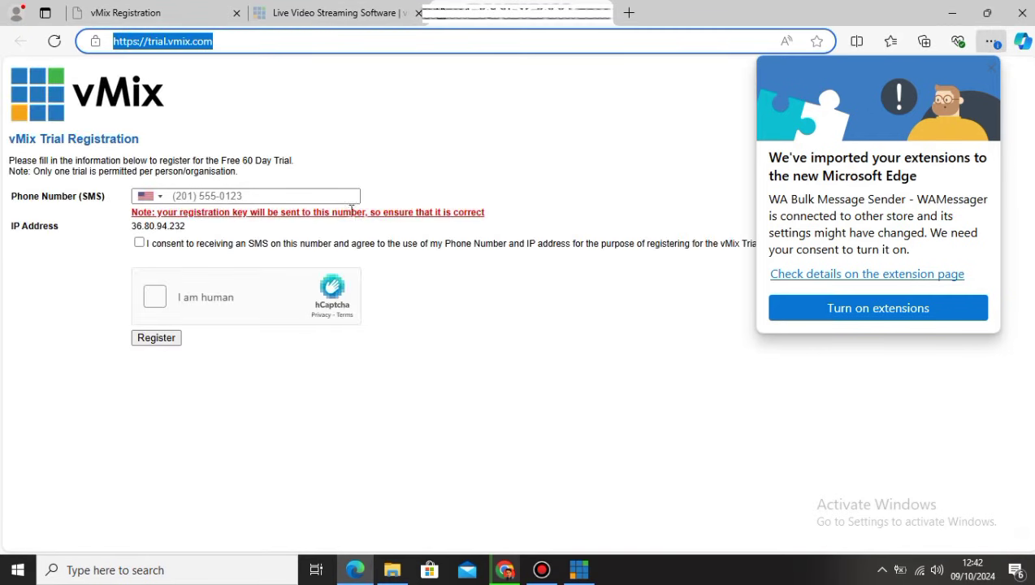
click(368, 159)
click(313, 196)
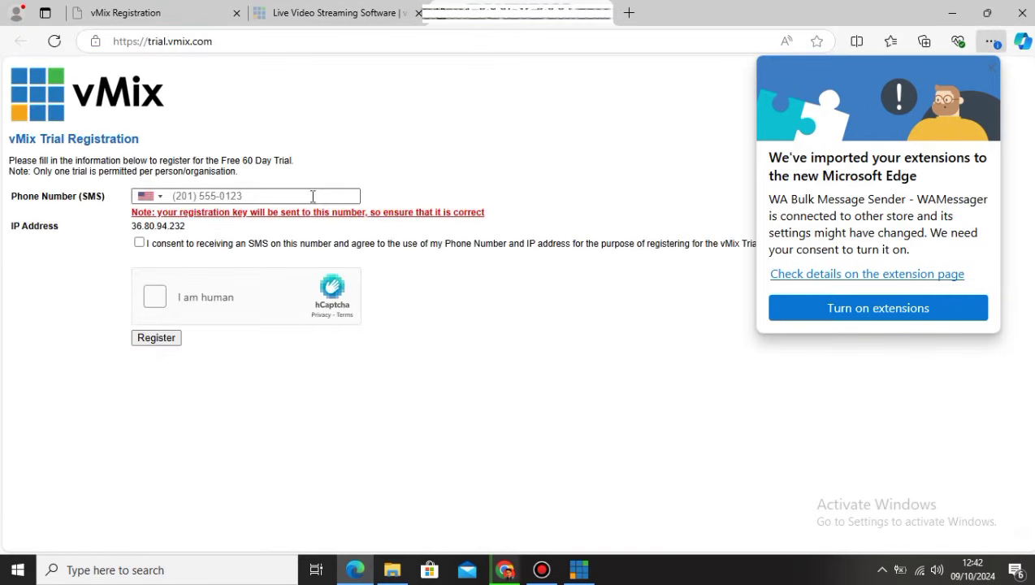
click(161, 199)
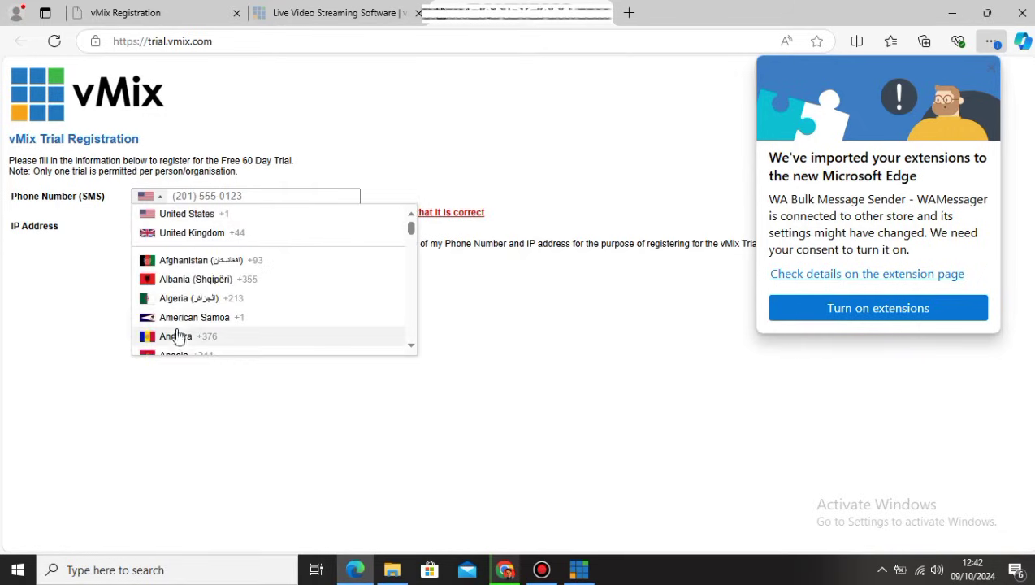
scroll(179, 332, down, 2)
scroll(180, 326, down, 10)
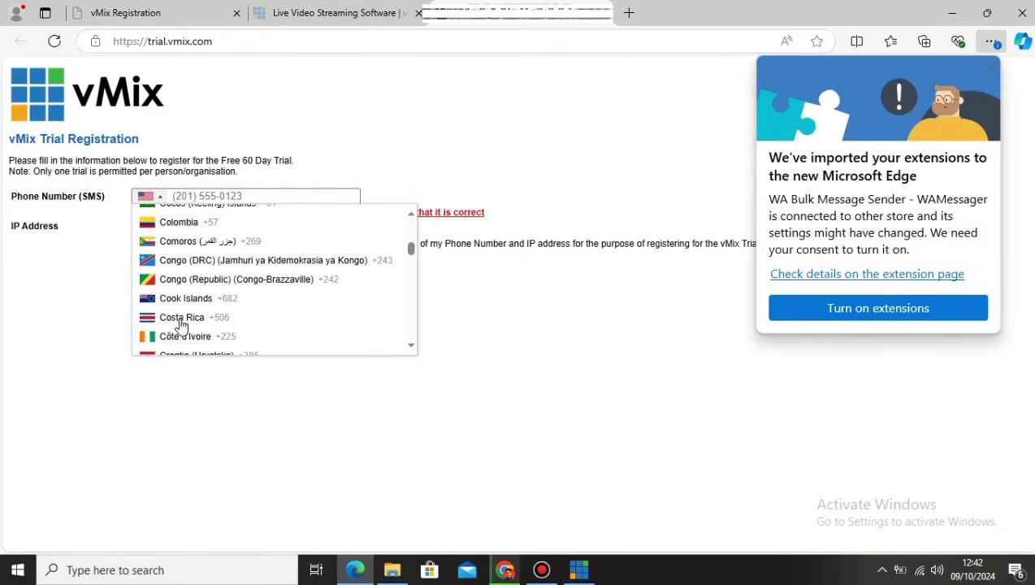
scroll(180, 326, down, 10)
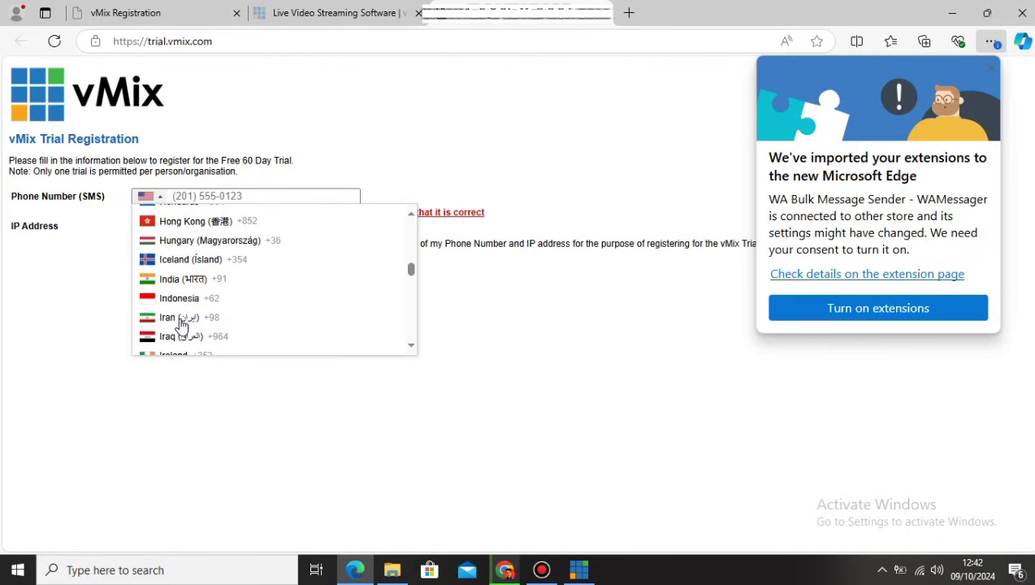
click(182, 299)
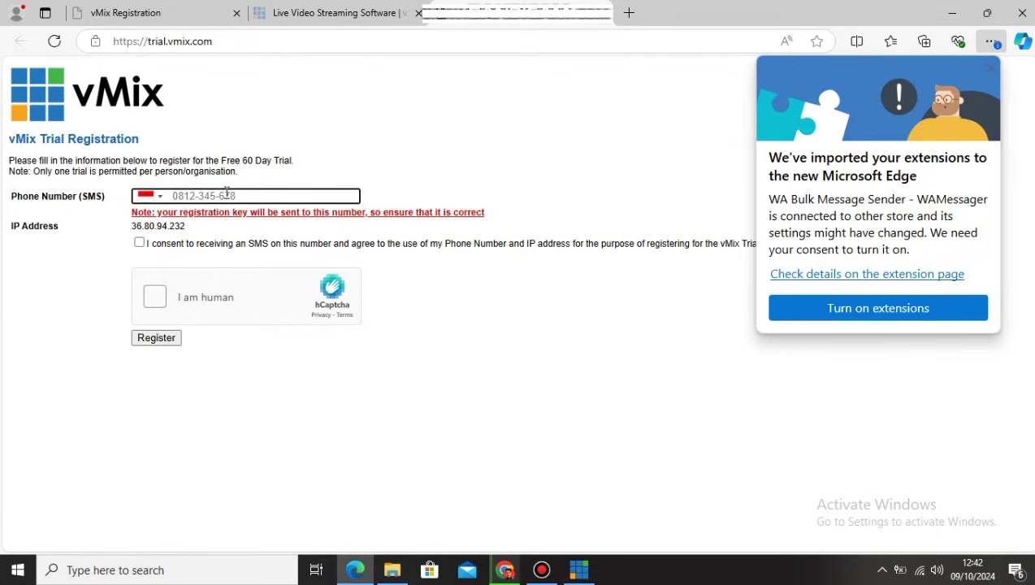
Tick the SMS and data consent box and work through the hCaptcha check.
click(141, 243)
click(165, 306)
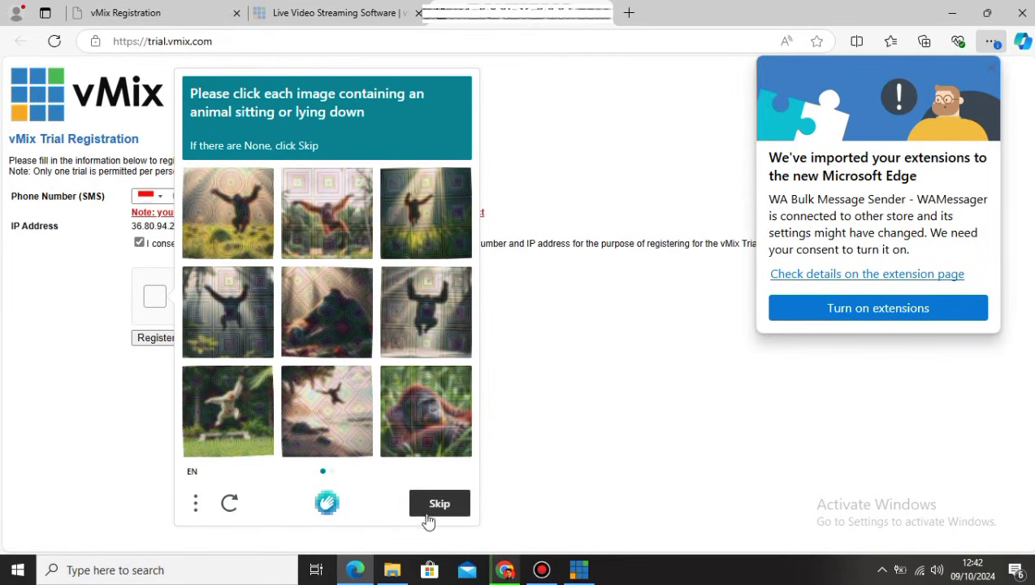
click(139, 422)
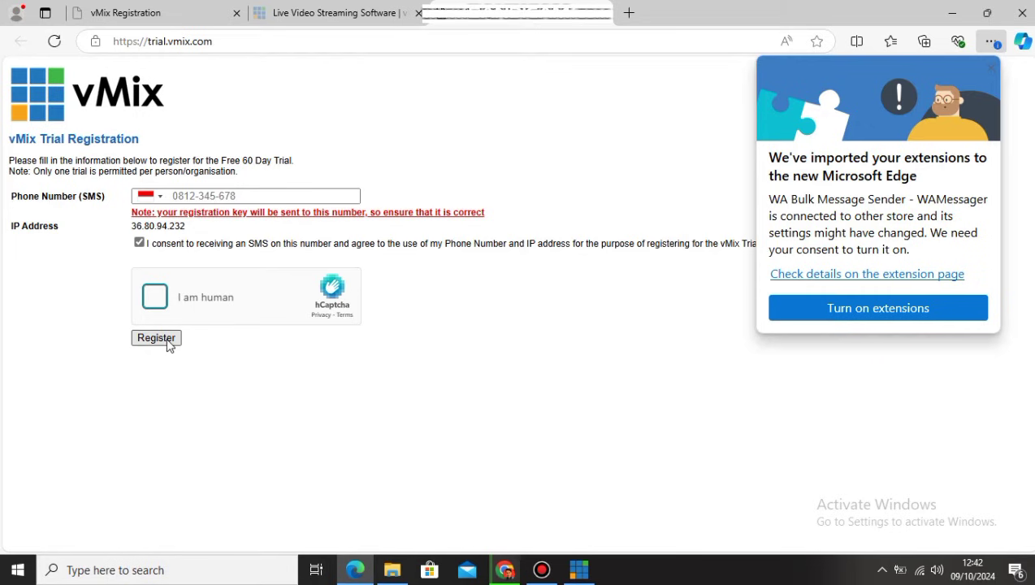
Minimize Edge and load google.com in a new Chrome tab.
click(954, 16)
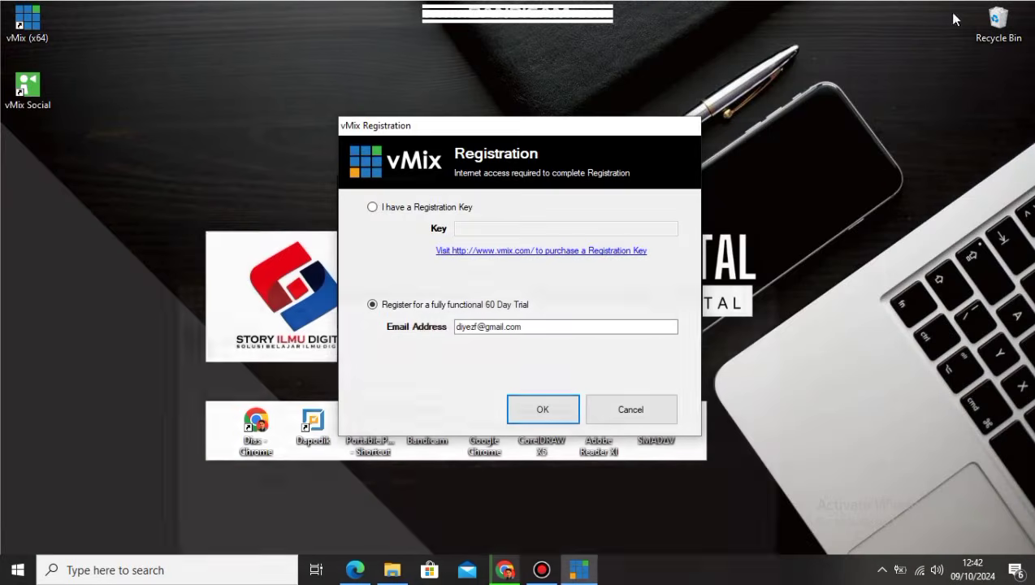
click(504, 570)
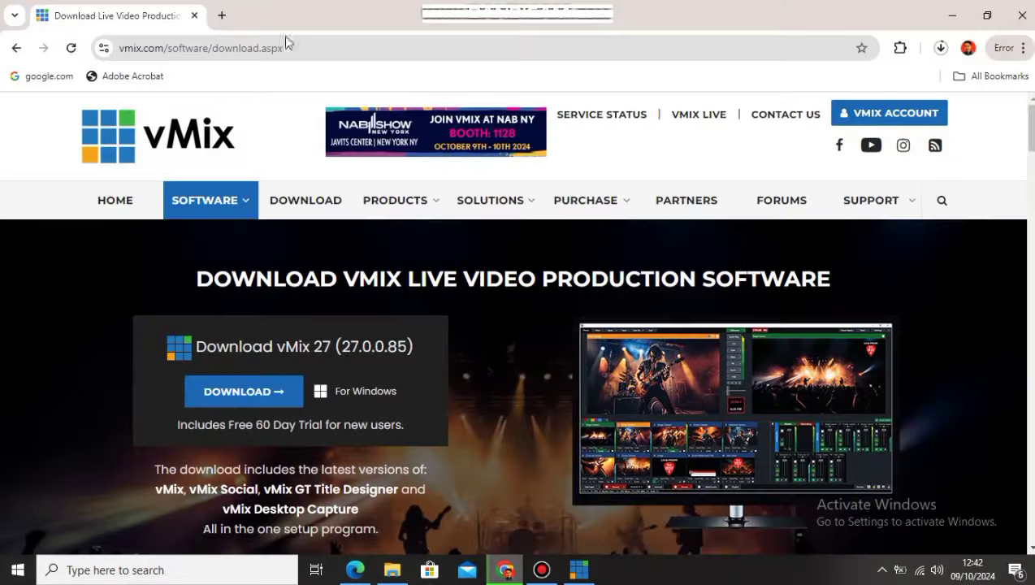
key(ctrl+t)
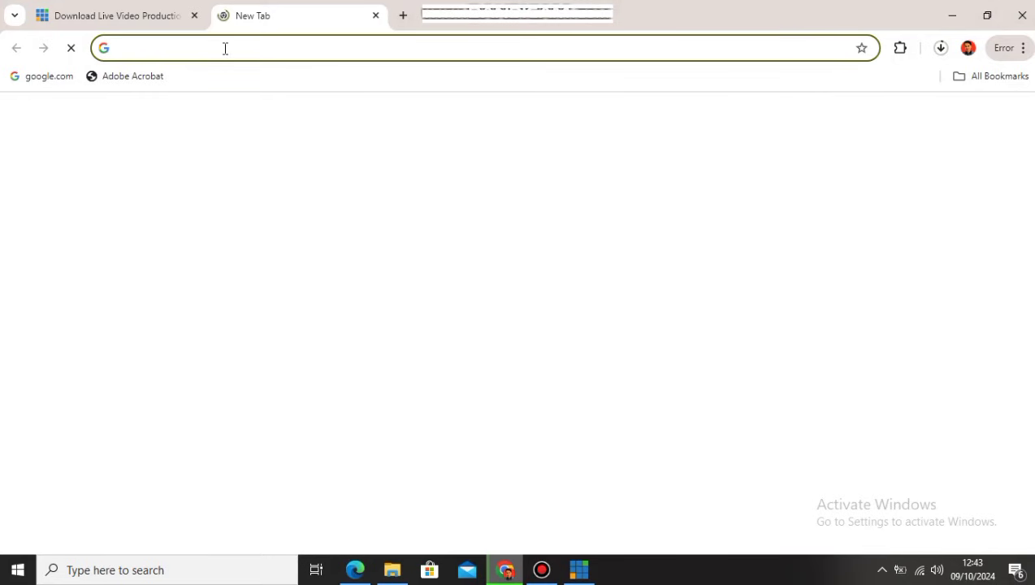
text(g)
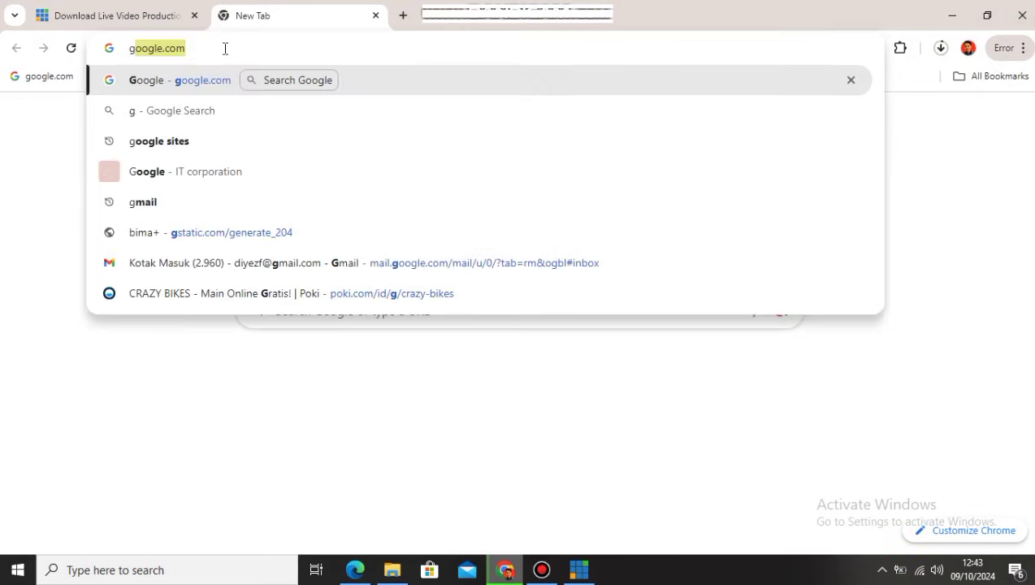
key(Return)
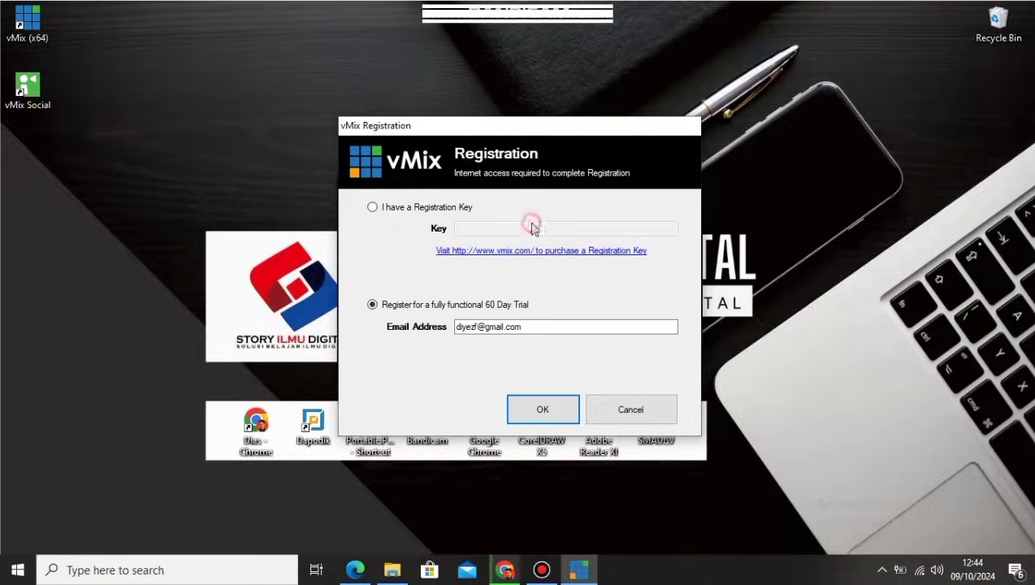
Switch to 'I have a Registration Key', enter the trial key from the SMS, and submit it.
click(463, 209)
click(497, 228)
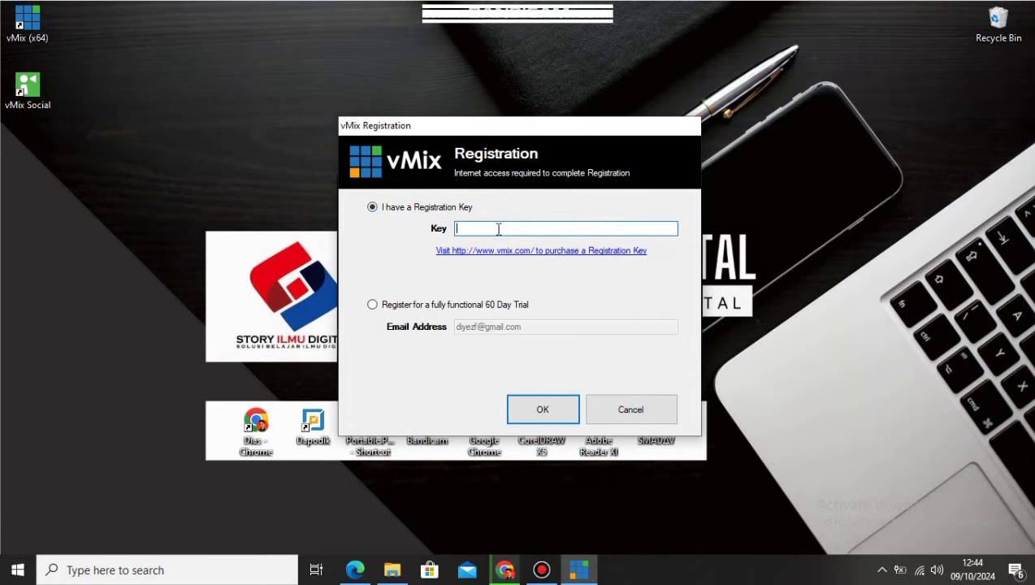
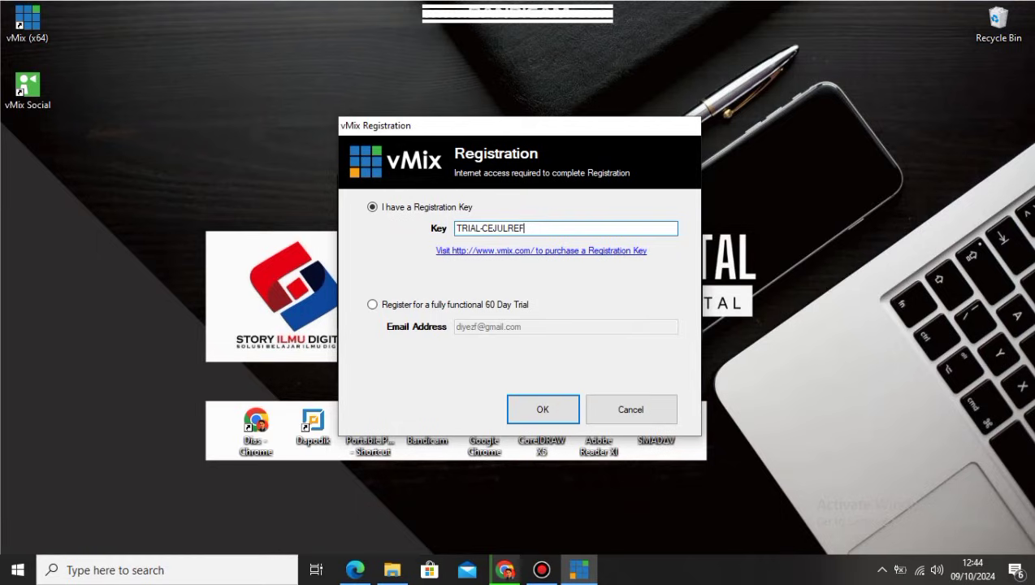
click(557, 420)
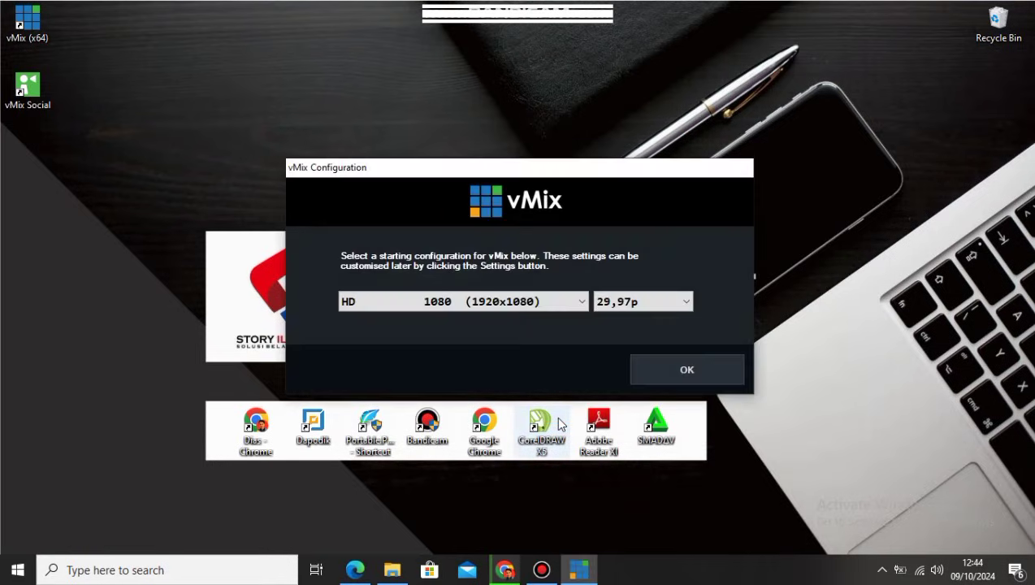
Keep HD 1080 (1920x1080) at 29,97p as the starting configuration and accept it.
click(575, 304)
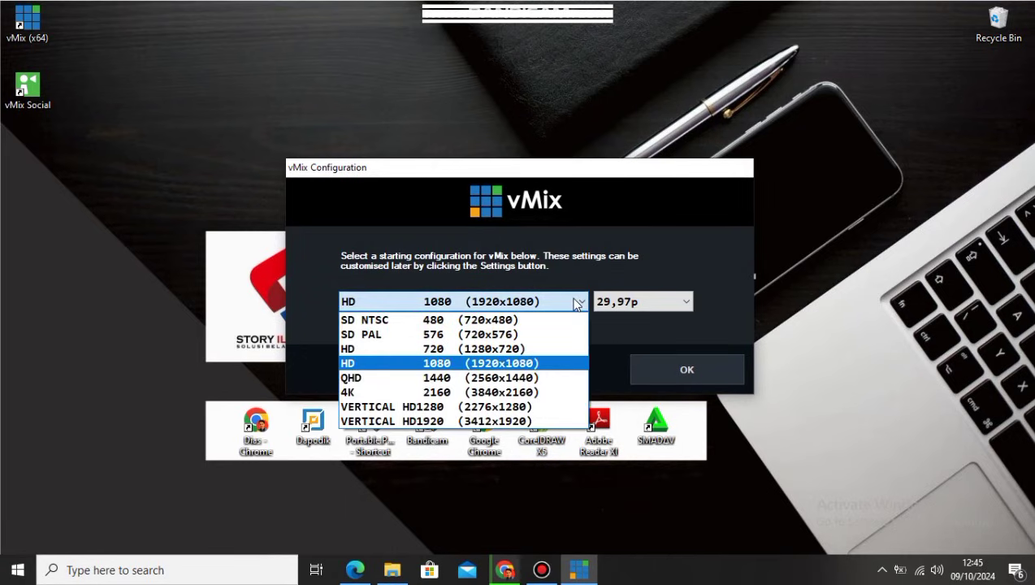
click(551, 363)
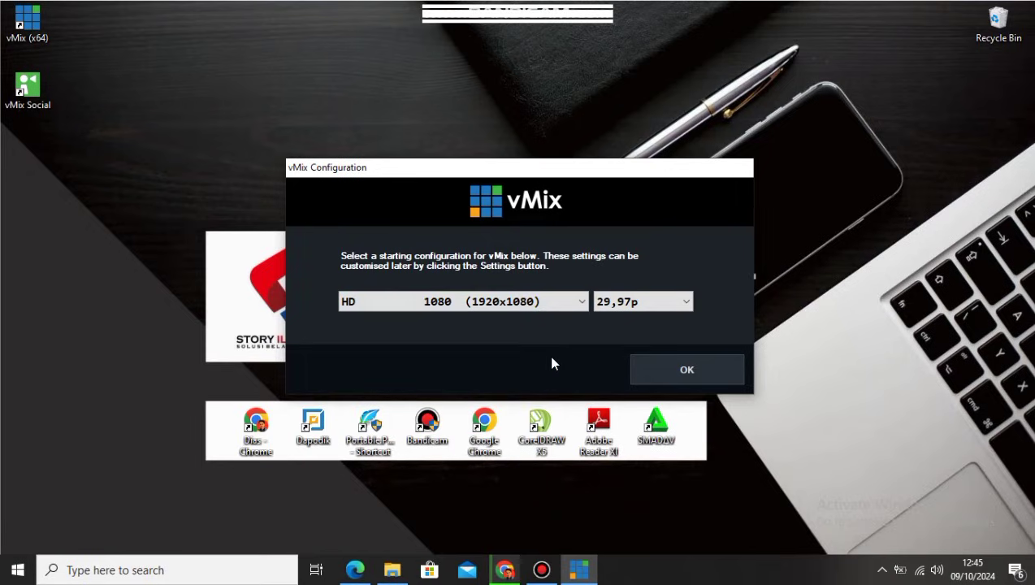
click(575, 304)
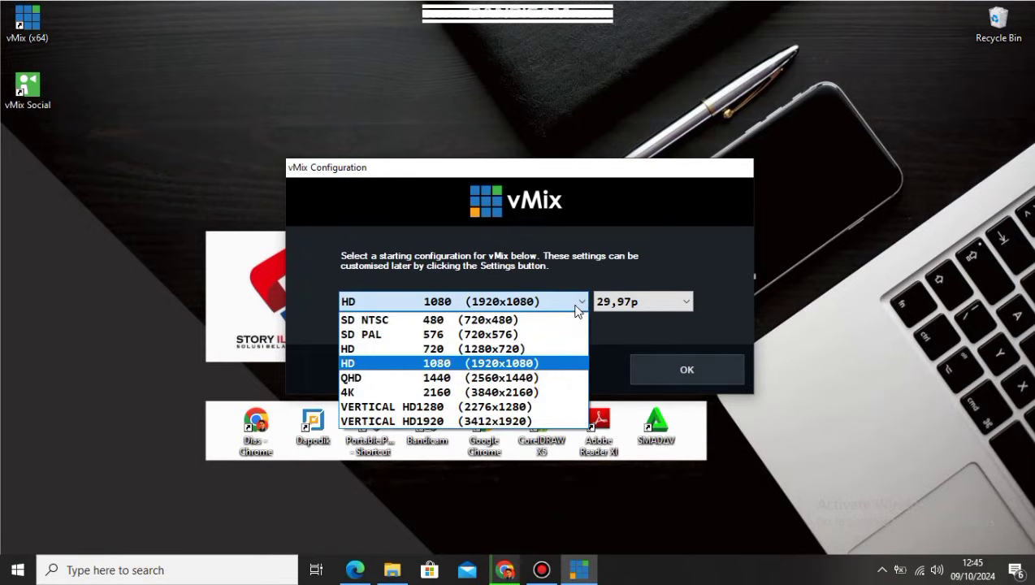
click(555, 363)
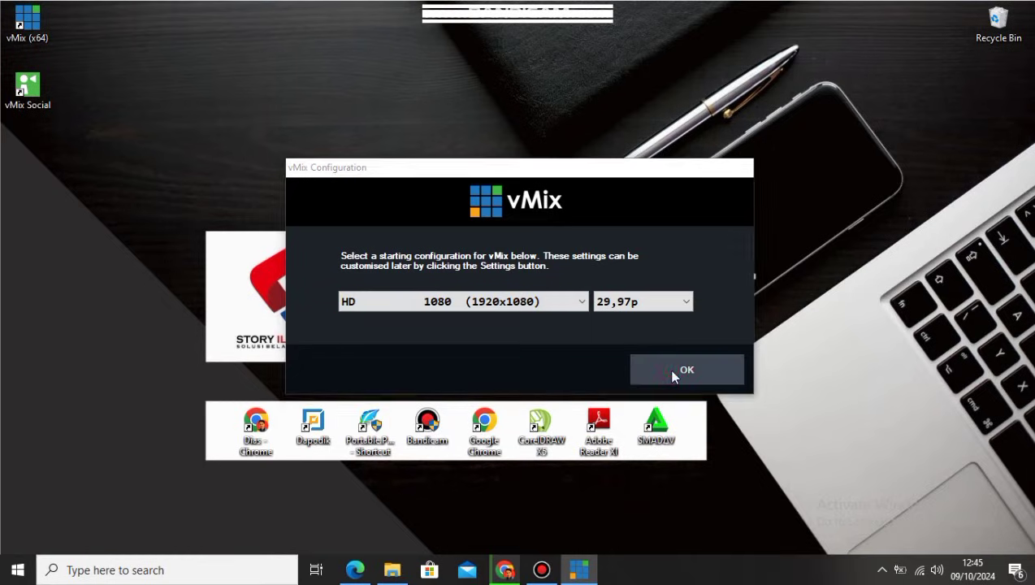
click(672, 372)
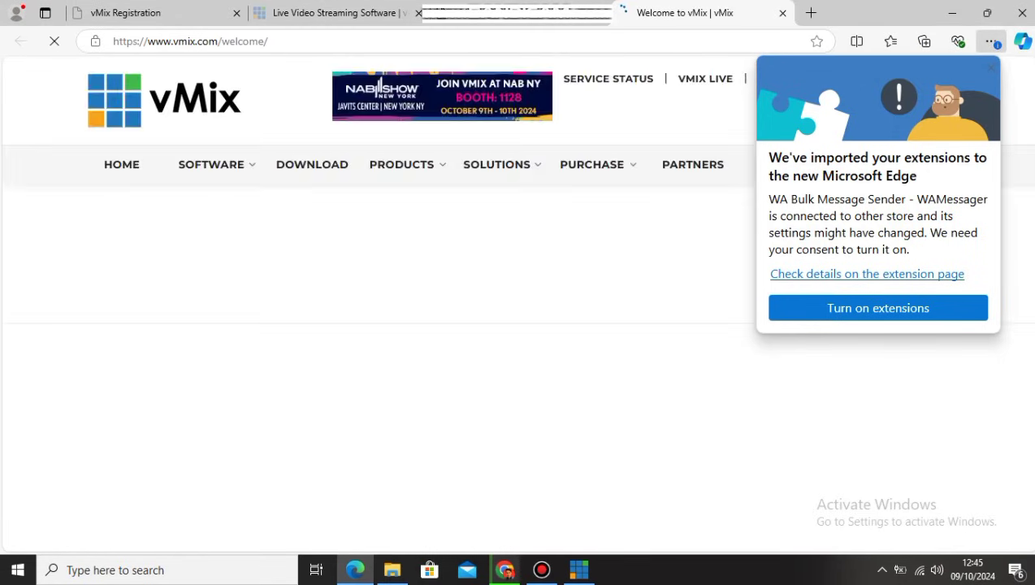
Minimise the Edge welcome page to uncover the vMix mixer with two Blank inputs.
click(954, 16)
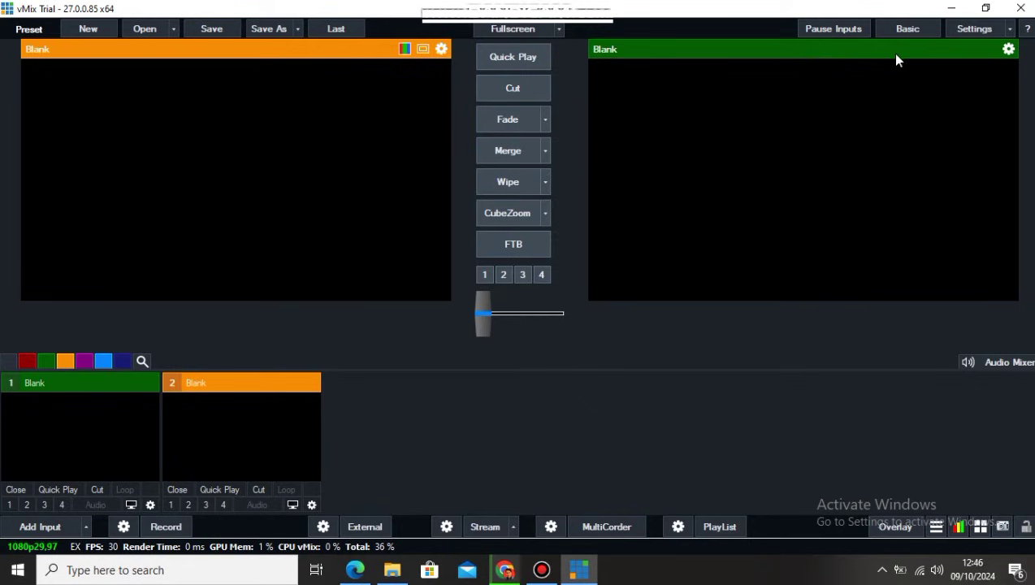
Open vMix Settings, which lands on the Display page.
click(969, 28)
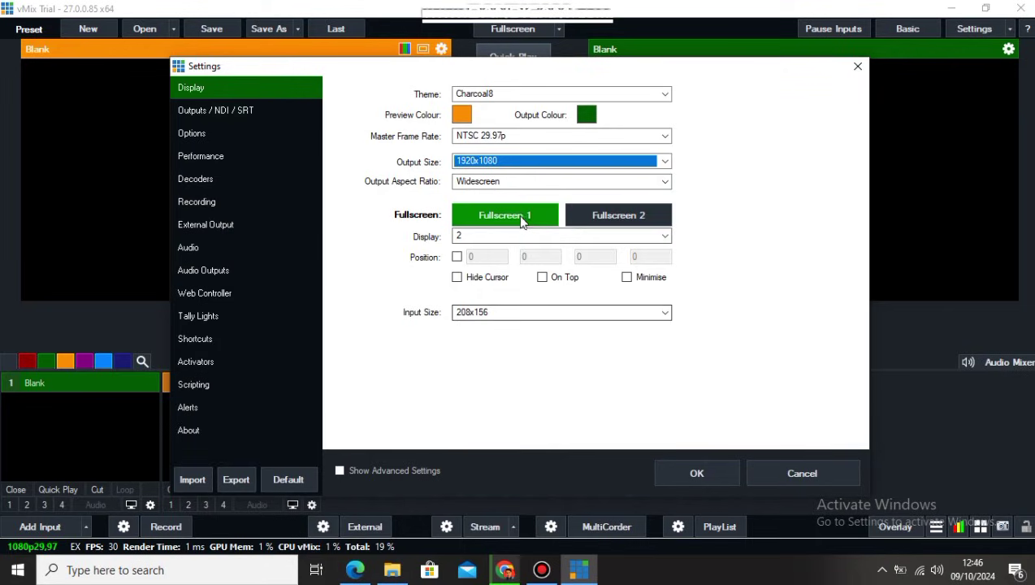
Keep fullscreen display 2 and 208x156 input size, then view the About trial details.
click(649, 232)
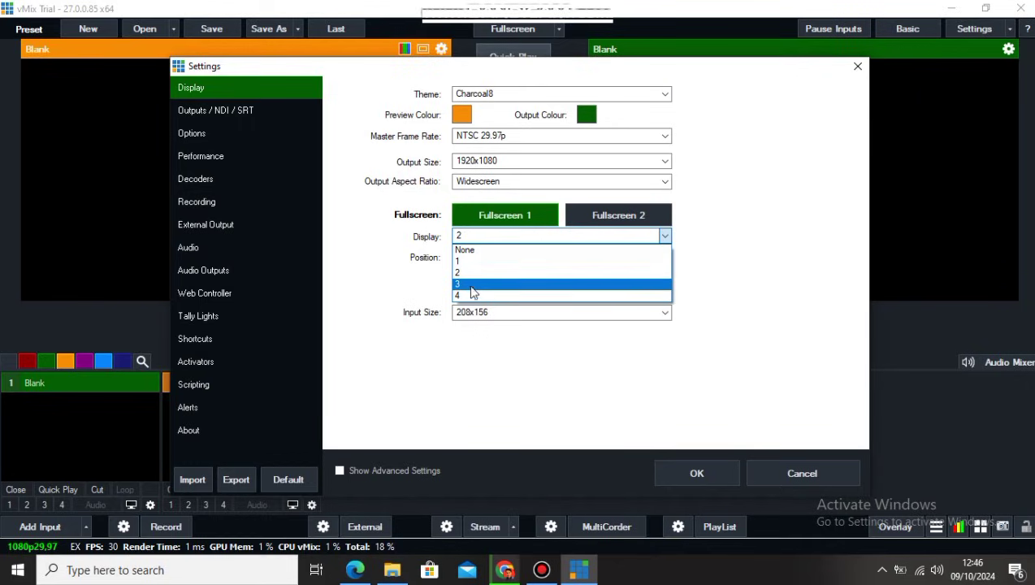
click(385, 254)
click(523, 312)
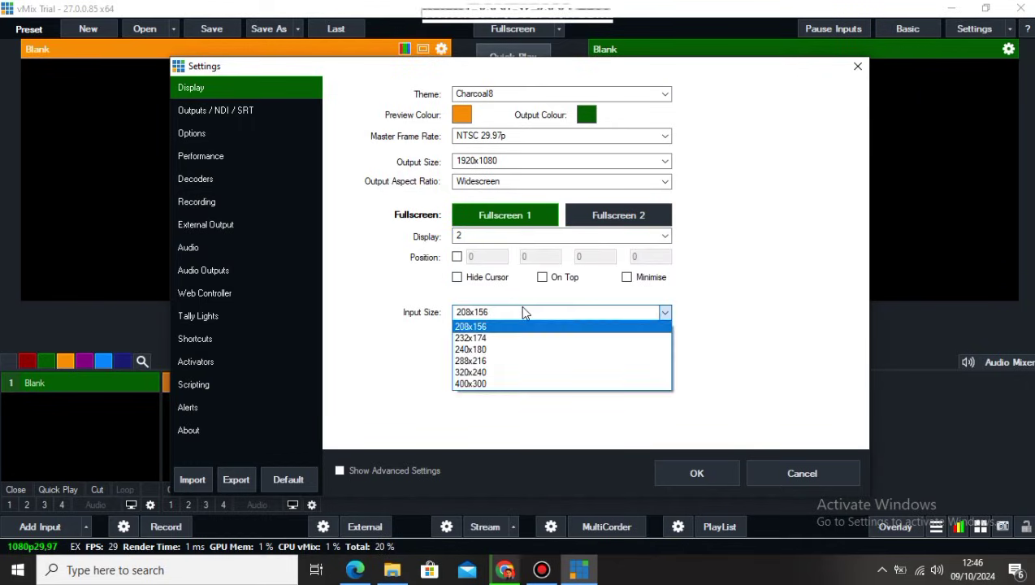
click(522, 312)
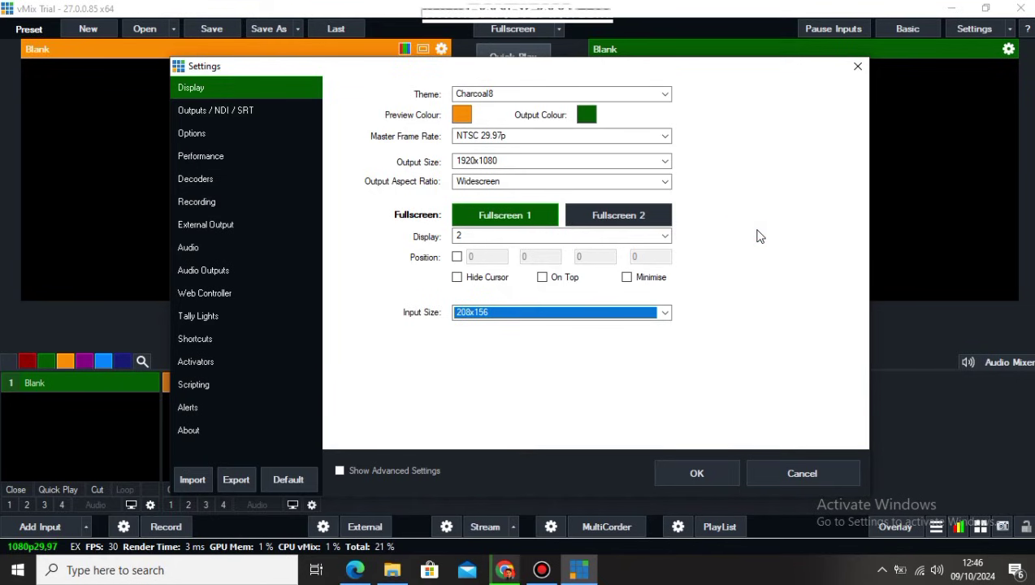
click(213, 430)
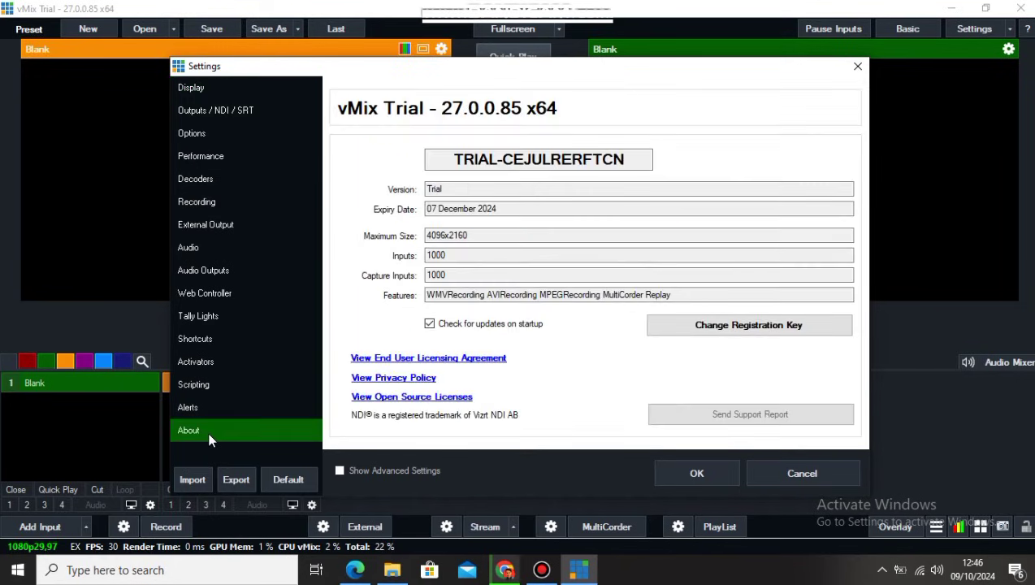
Close the Settings window to return to the mixer with its two Blank inputs.
click(459, 189)
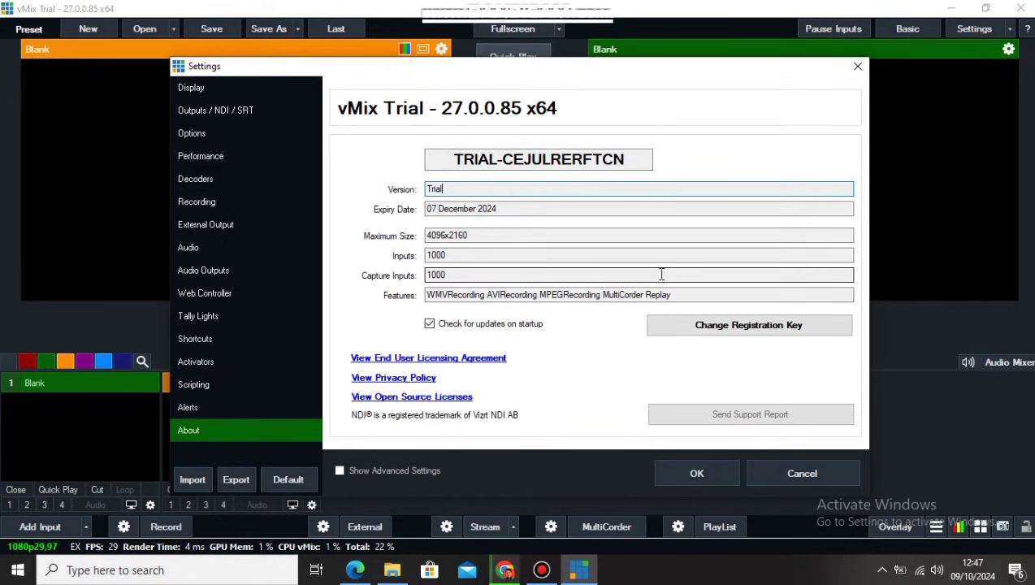
click(857, 68)
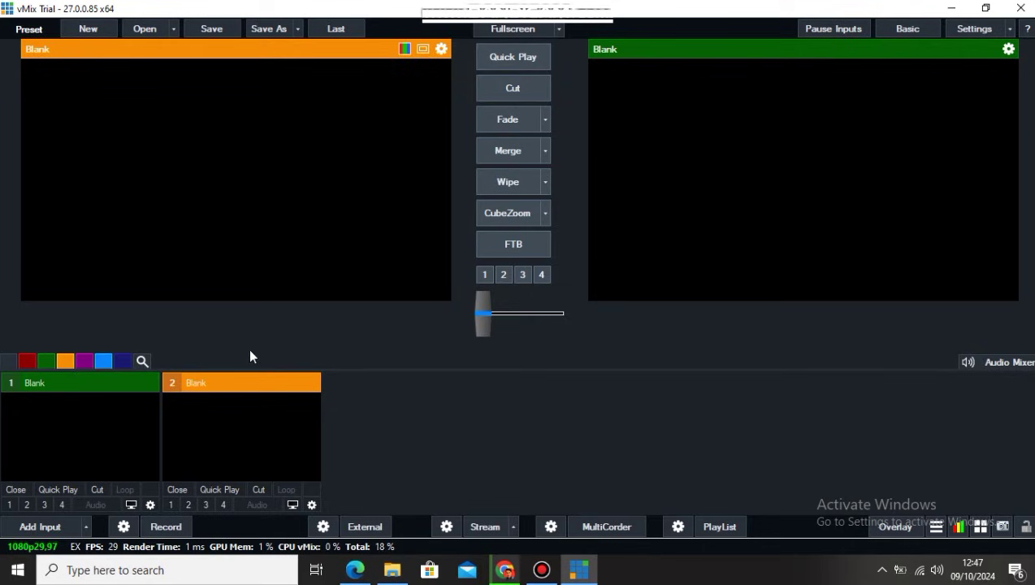
Add a Camera input using the USB2.0 PC CAMERA device at the default 1920x1080 resolution.
click(35, 526)
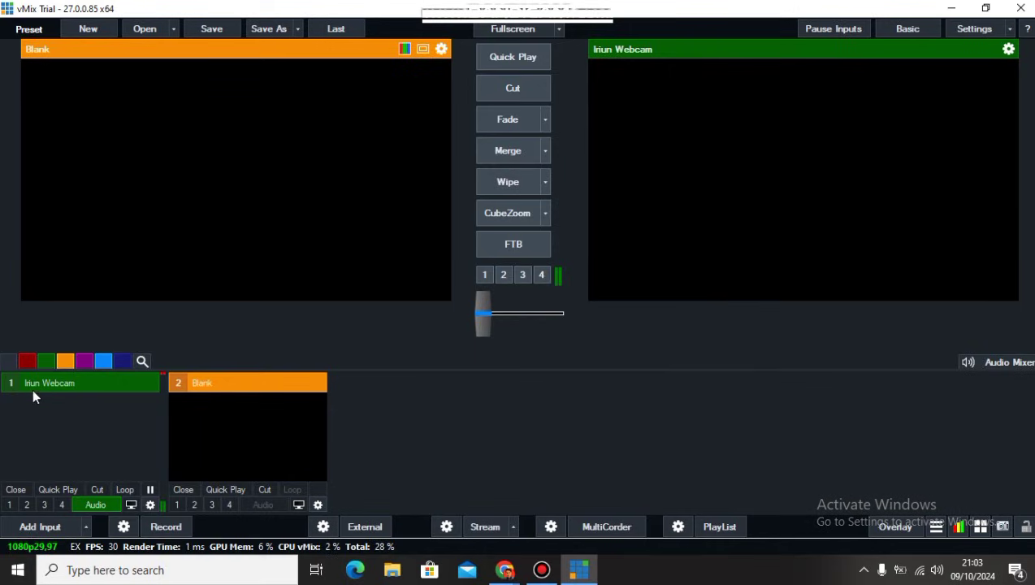
click(40, 527)
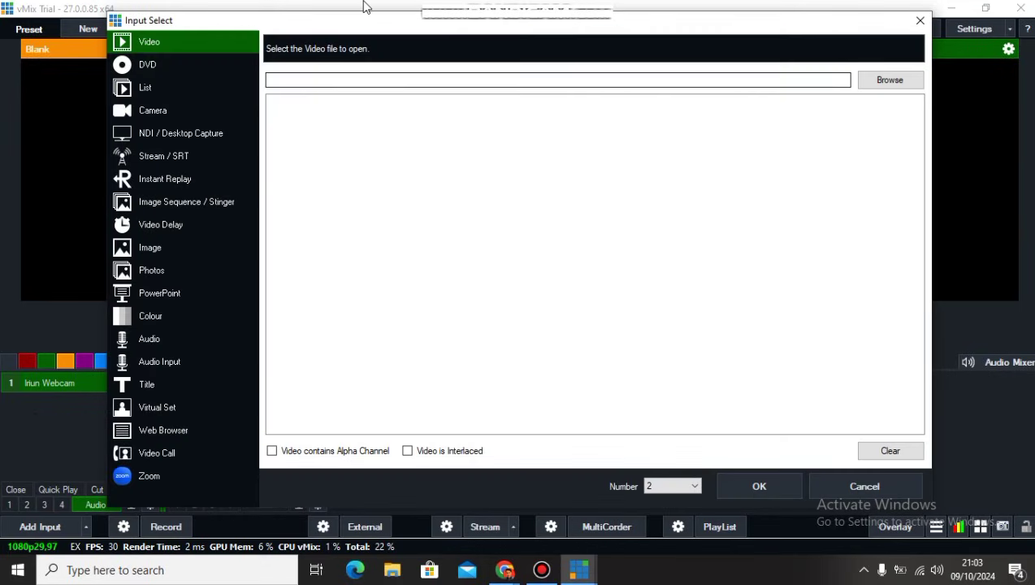
click(141, 113)
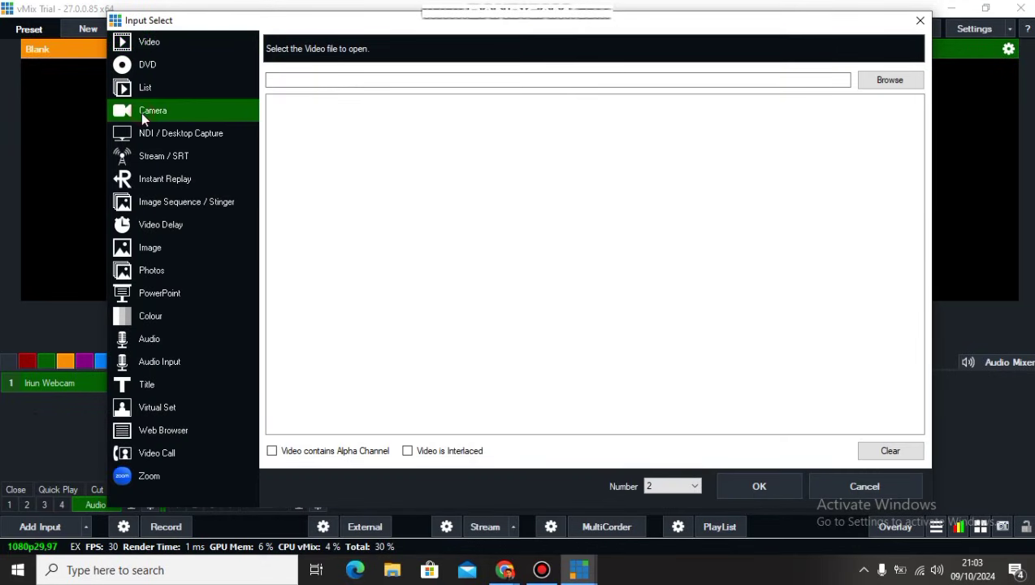
click(478, 41)
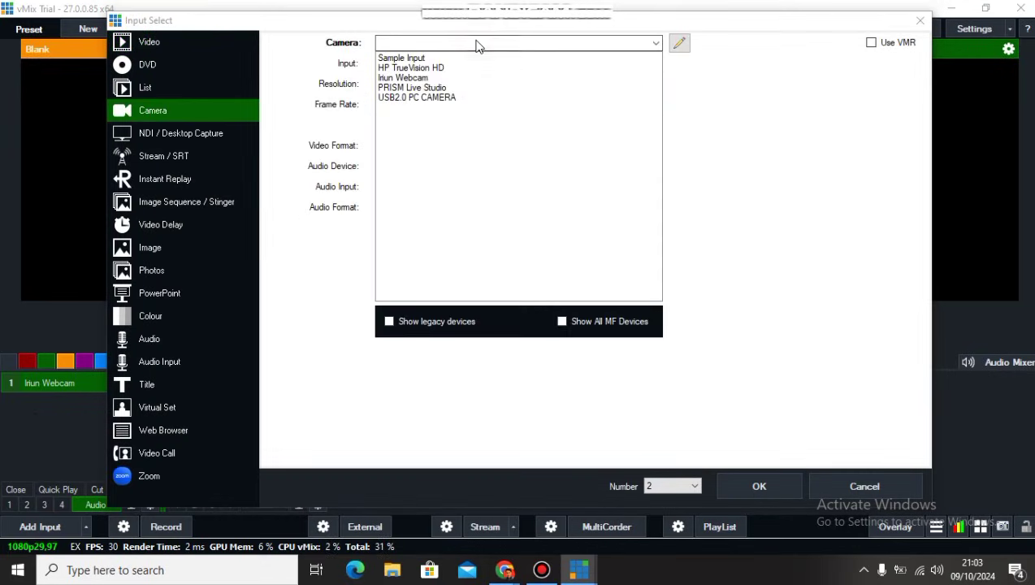
click(433, 98)
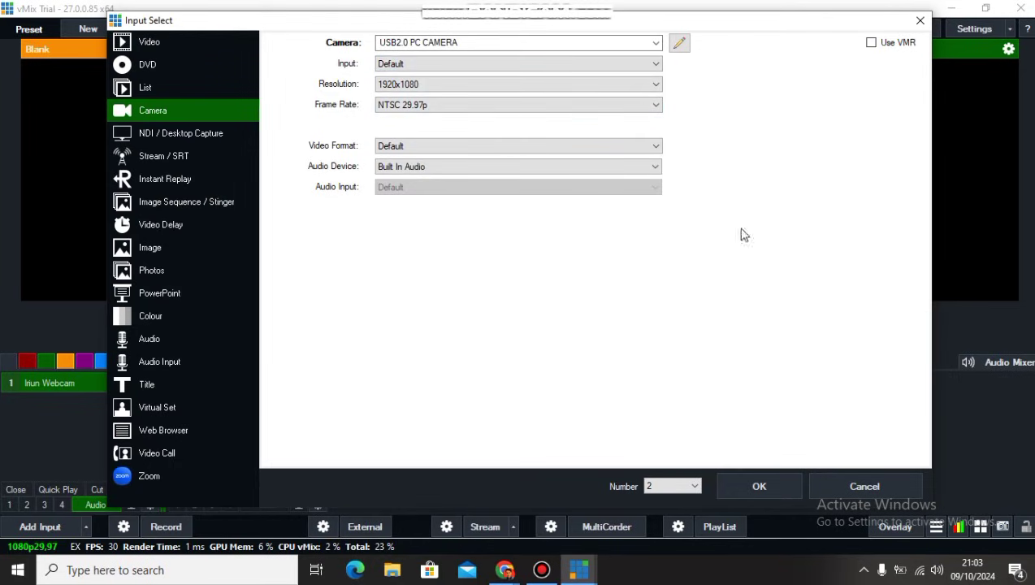
click(759, 485)
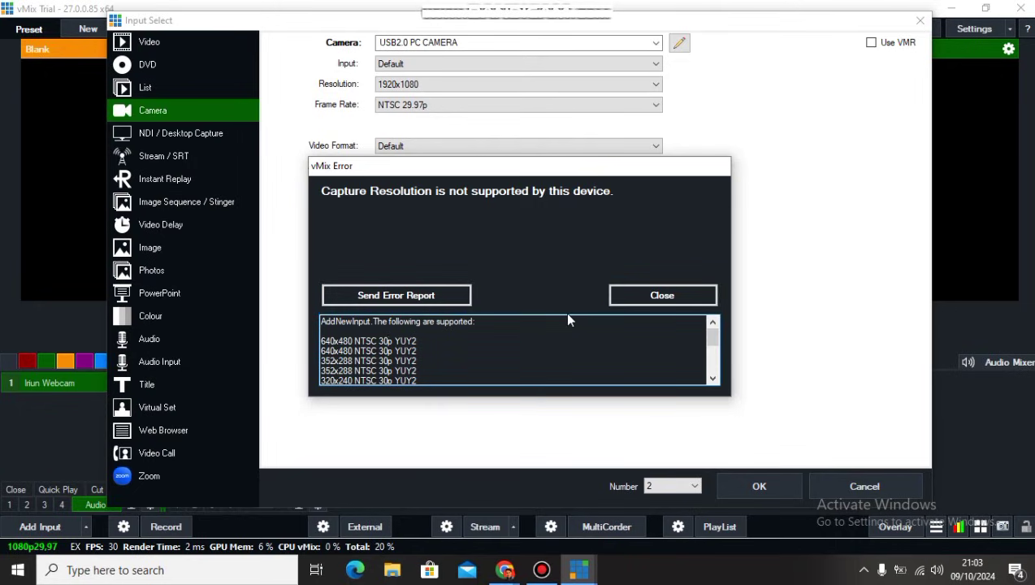
Dismiss the resolution error and add the USB2.0 PC CAMERA at 640x480 instead.
click(650, 296)
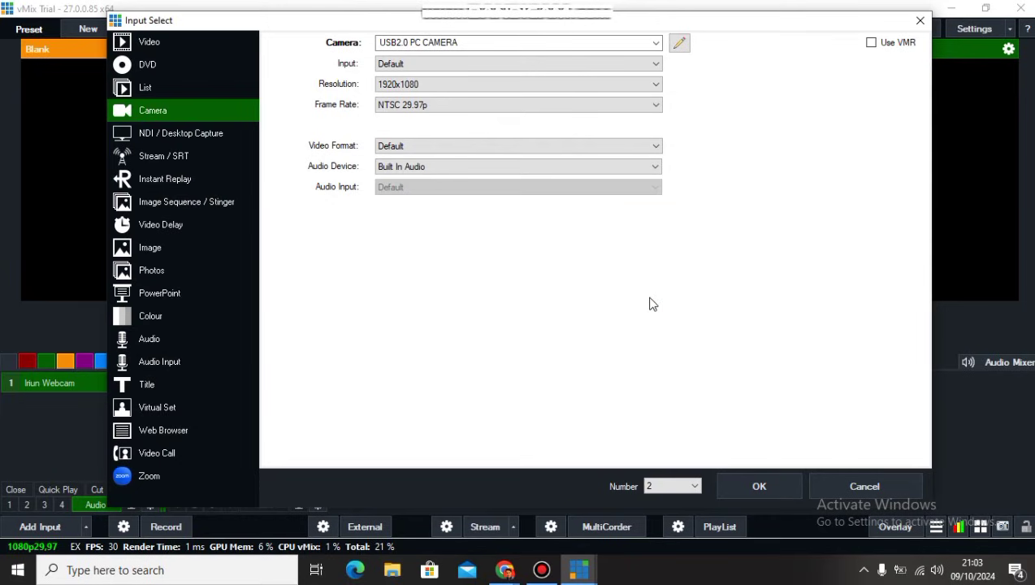
click(455, 84)
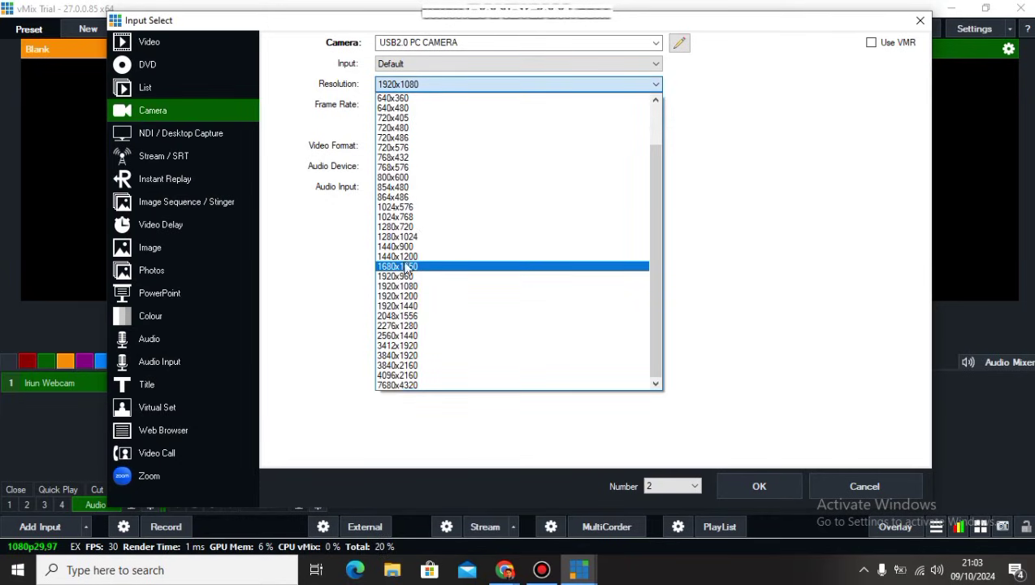
click(444, 109)
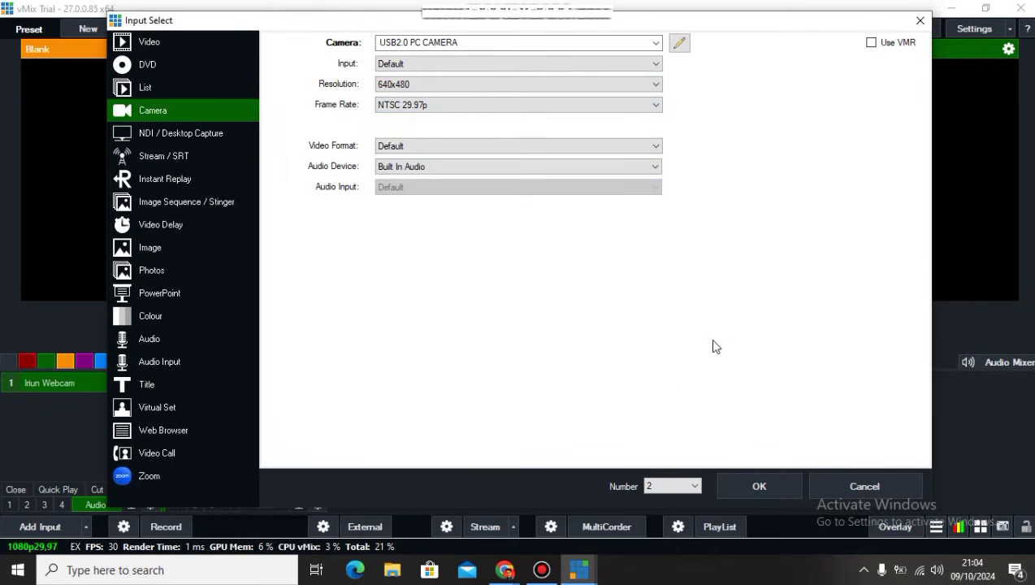
click(757, 488)
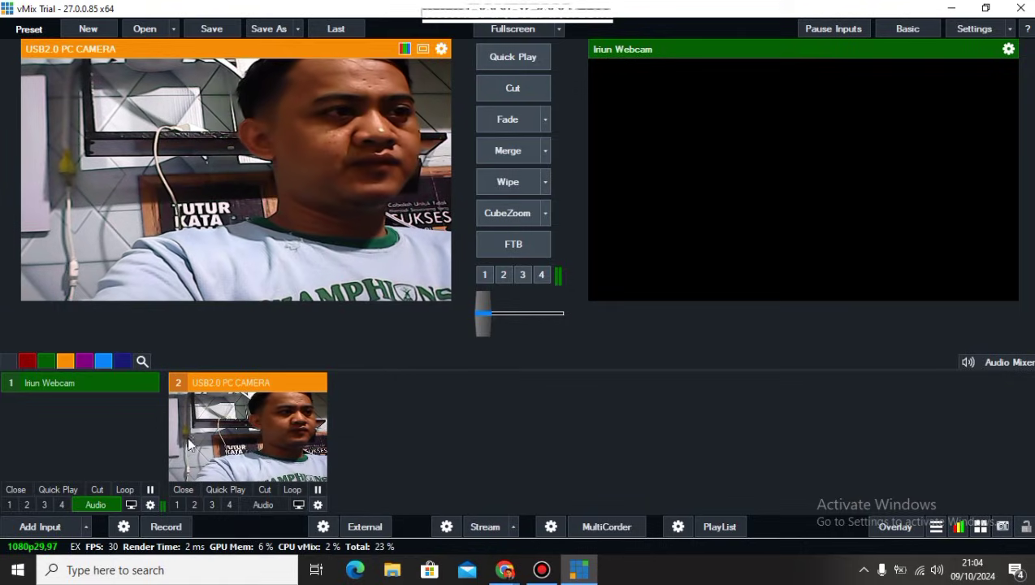
click(88, 423)
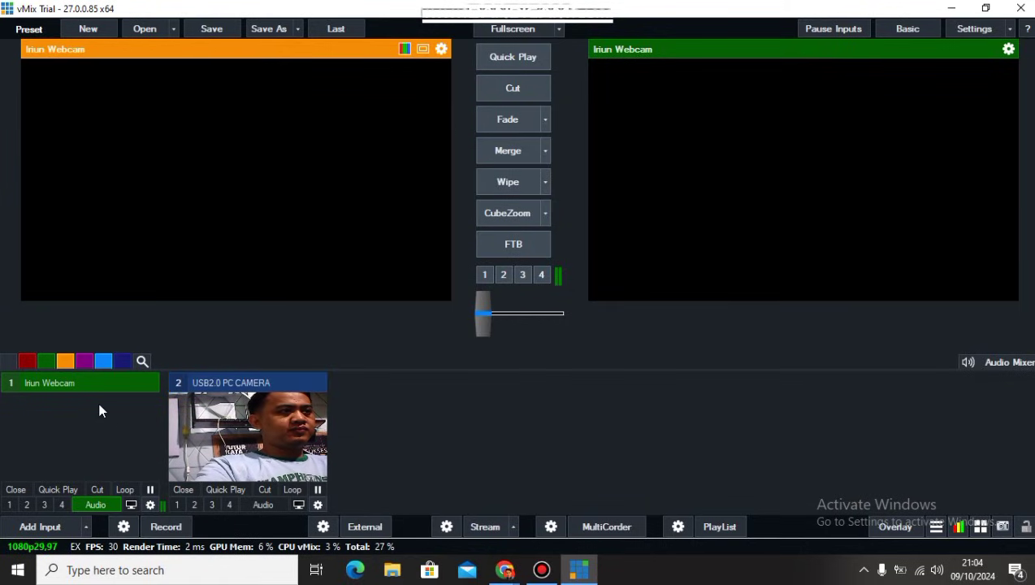
click(267, 431)
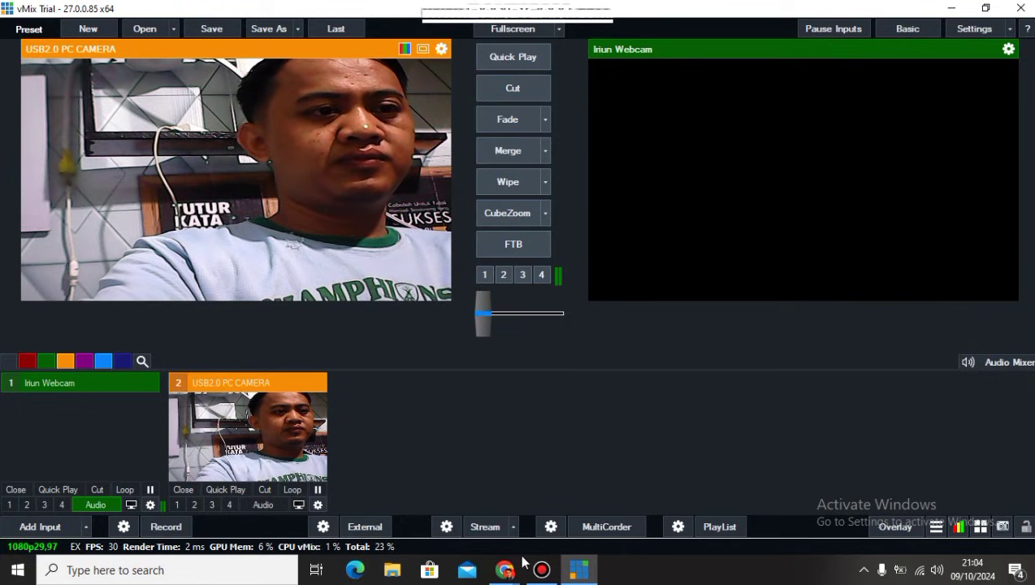
mouse_move(538, 572)
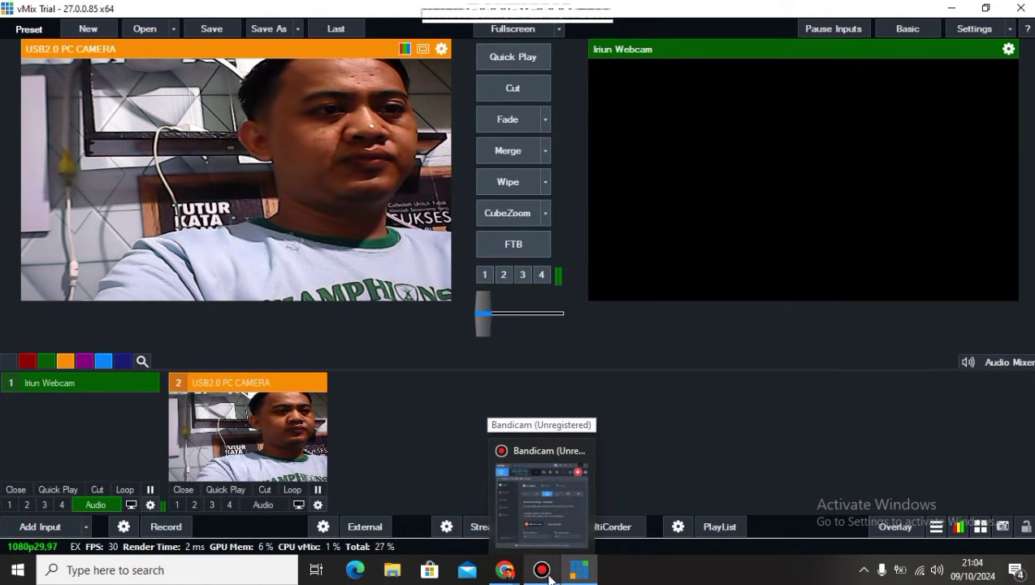